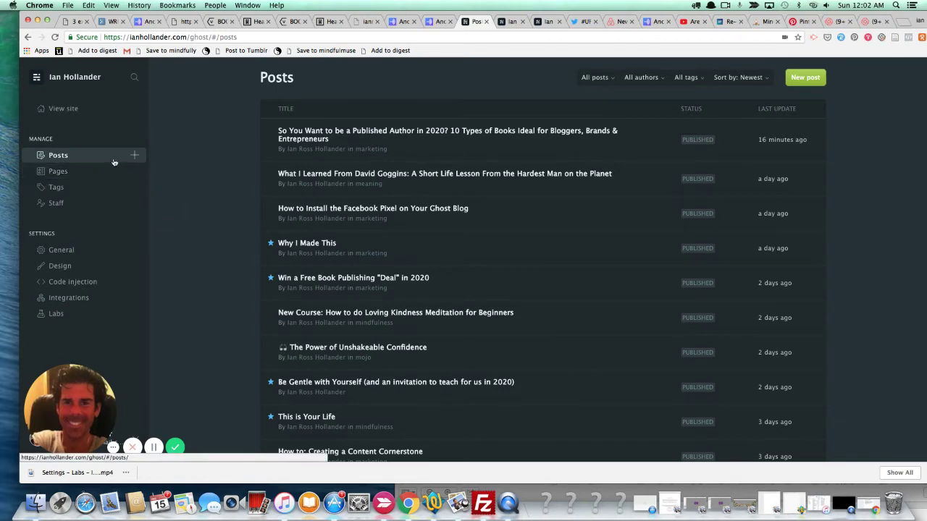
# Step: Open the Published Author post and review its settings and Facebook card
pyautogui.click(572, 135)
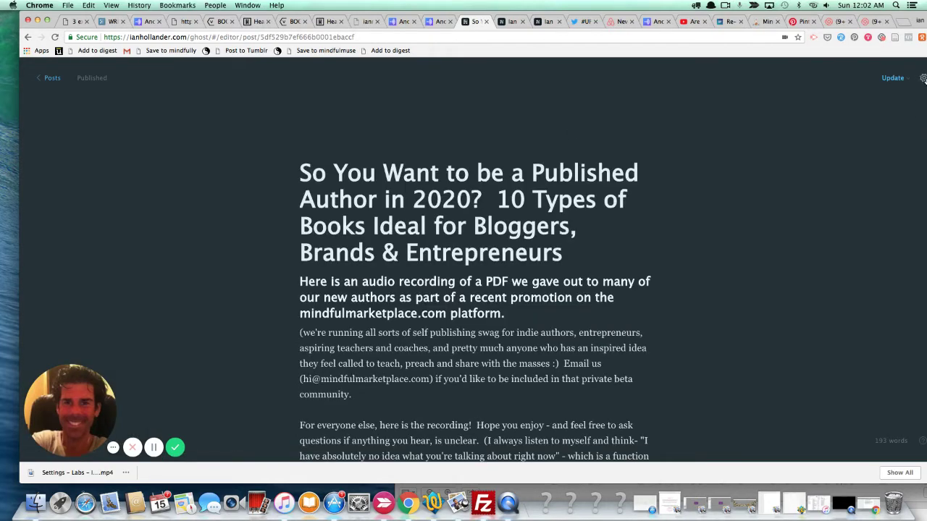
pyautogui.click(922, 78)
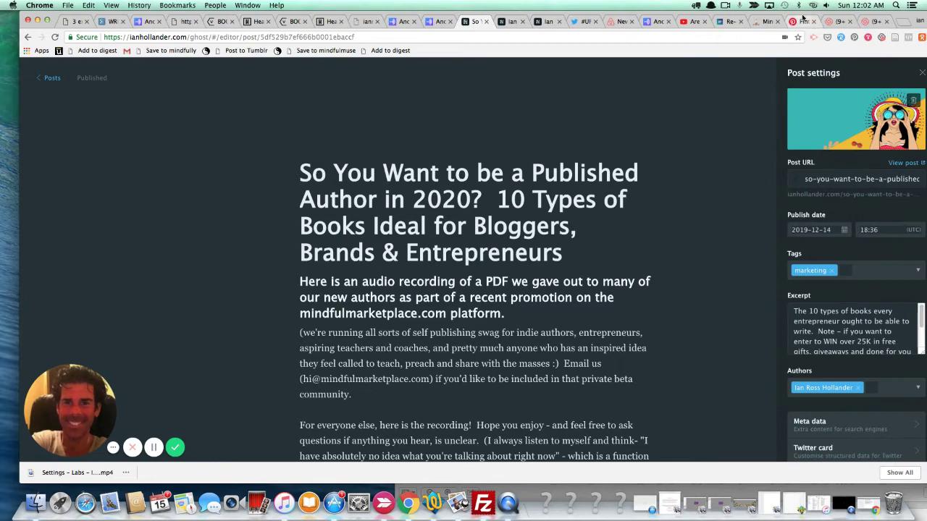
pyautogui.moveTo(802, 15)
pyautogui.mouseDown()
pyautogui.moveTo(780, 14)
pyautogui.moveTo(805, 6)
pyautogui.moveTo(786, 12)
pyautogui.mouseUp()
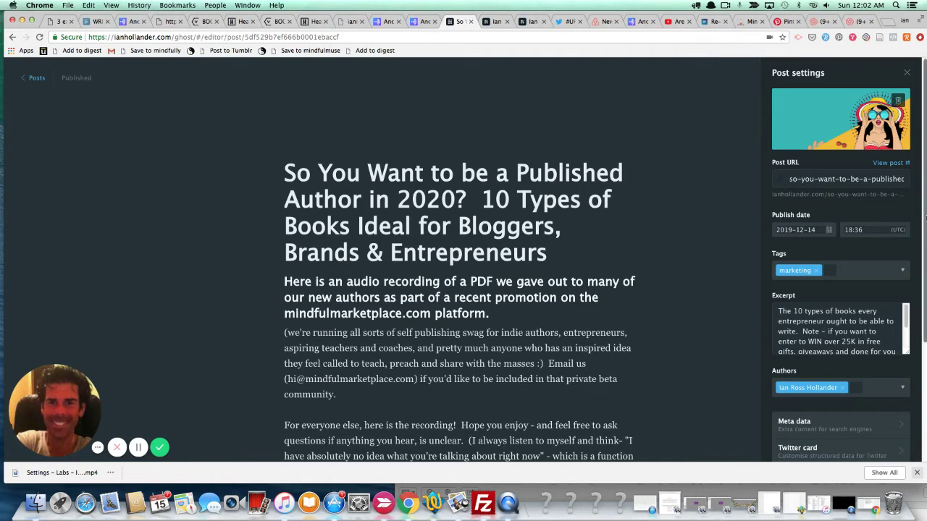
pyautogui.moveTo(925, 218); pyautogui.dragTo(921, 354)
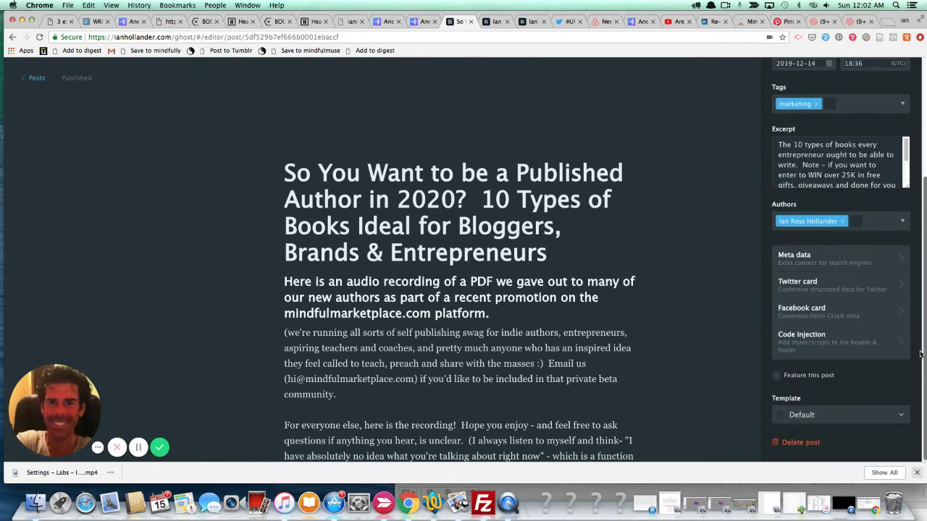
pyautogui.click(819, 310)
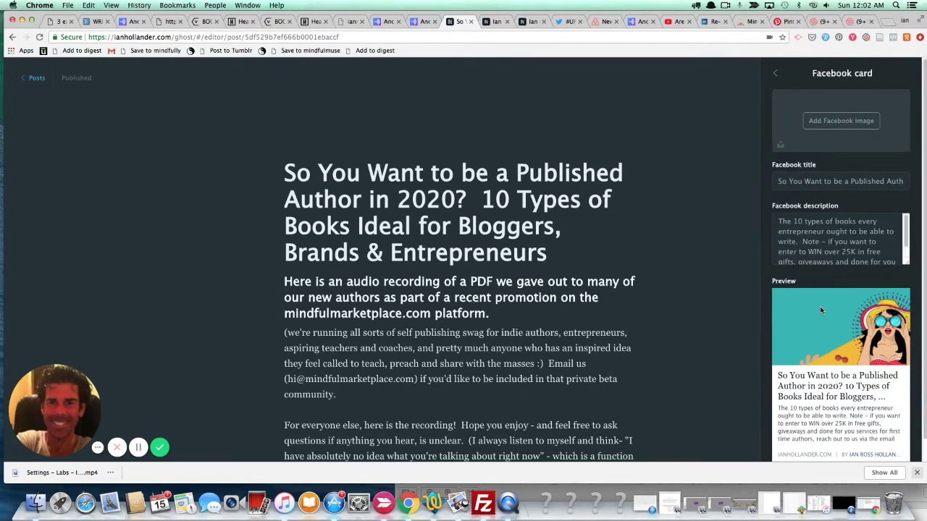
pyautogui.click(775, 74)
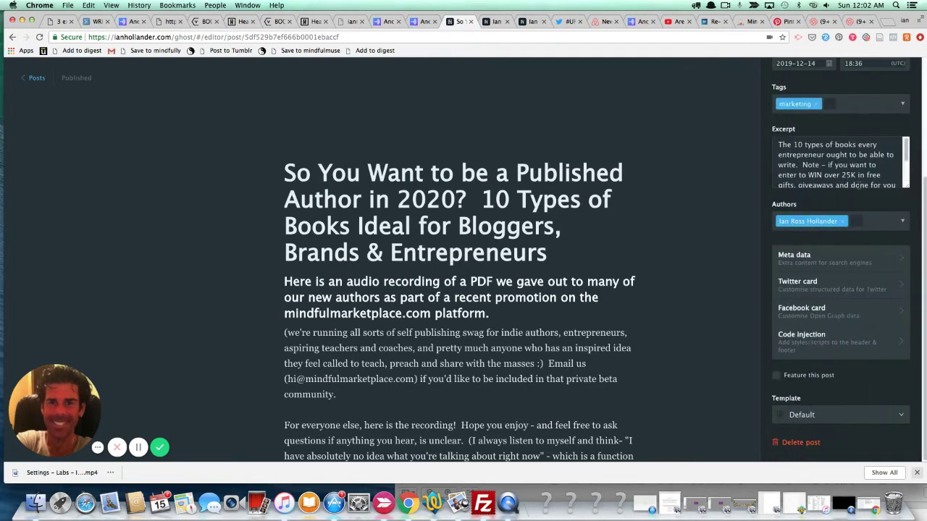
pyautogui.moveTo(917, 186); pyautogui.dragTo(916, 63)
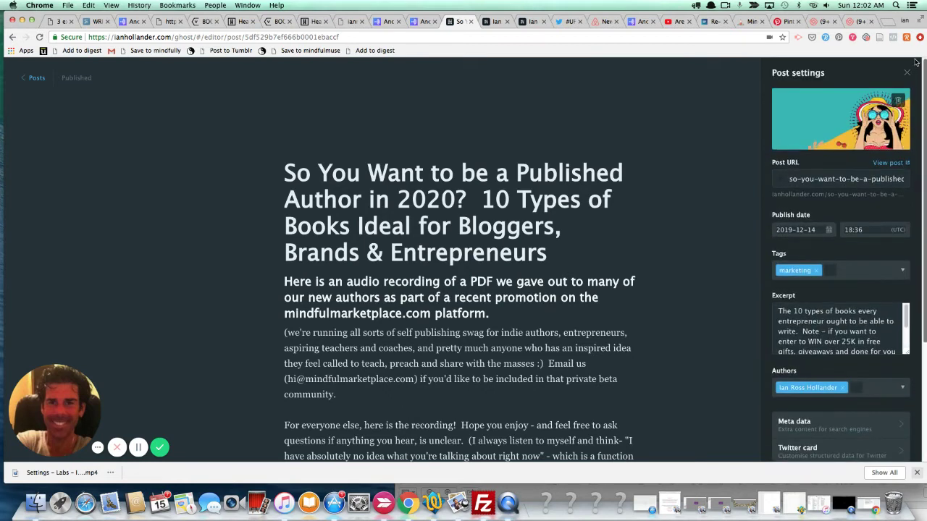
# Step: Close the settings panel and re-save the post as published with Update
pyautogui.click(906, 73)
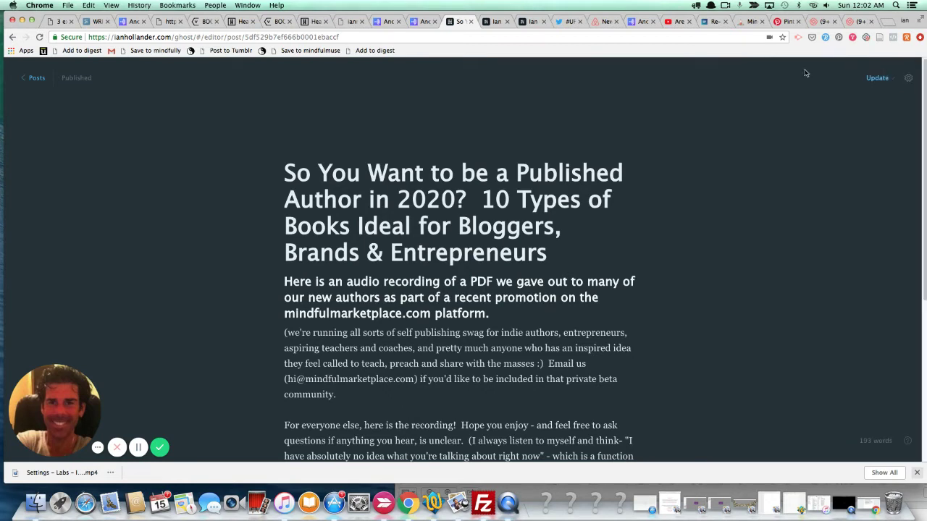
pyautogui.click(870, 81)
pyautogui.click(872, 194)
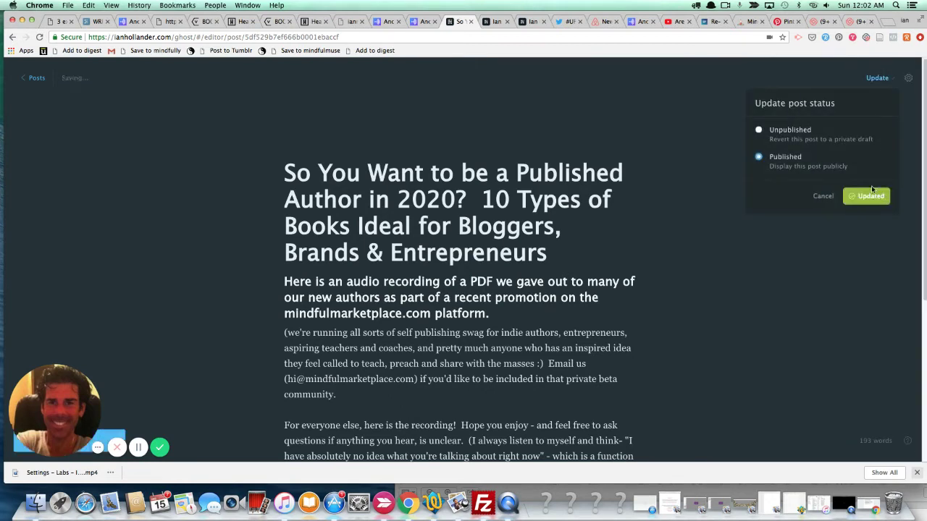
pyautogui.moveTo(627, 15); pyautogui.dragTo(672, 14)
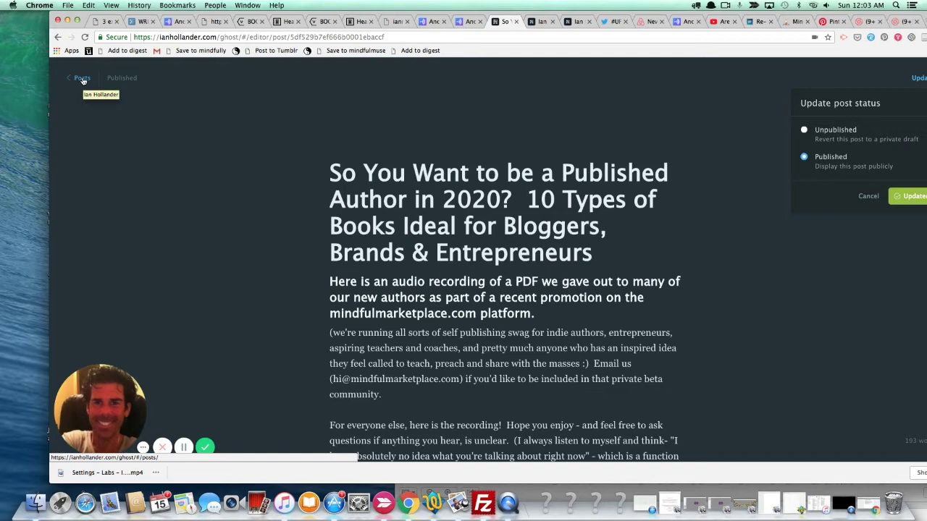
# Step: Switch on the Enable members toggle on the Labs settings page
pyautogui.click(82, 79)
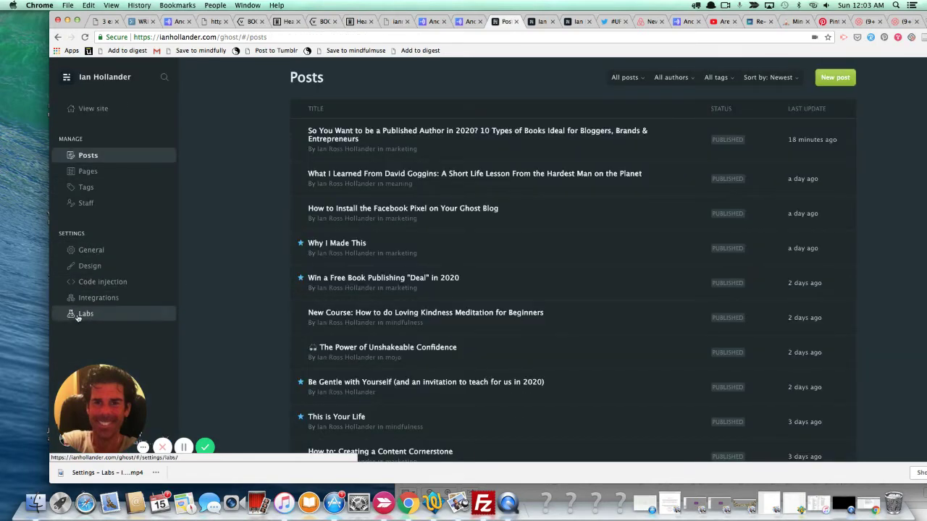
pyautogui.click(80, 315)
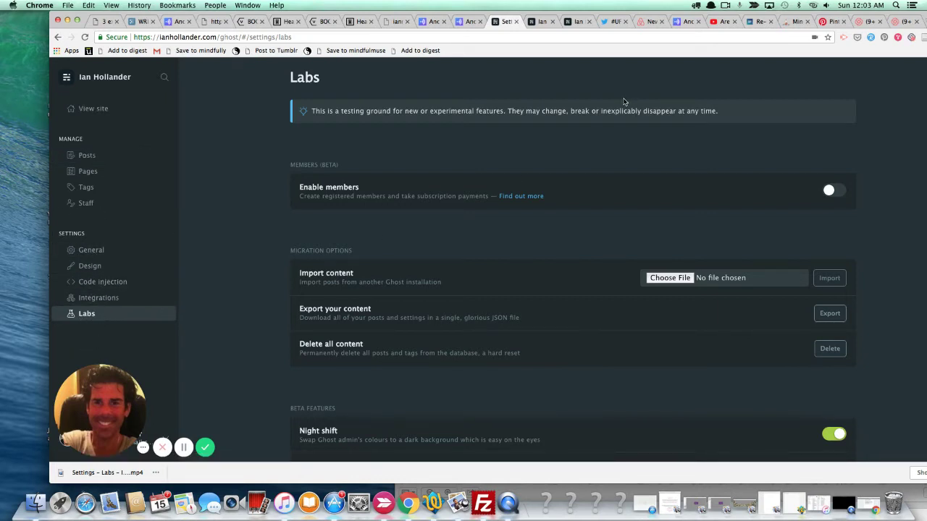
pyautogui.click(844, 193)
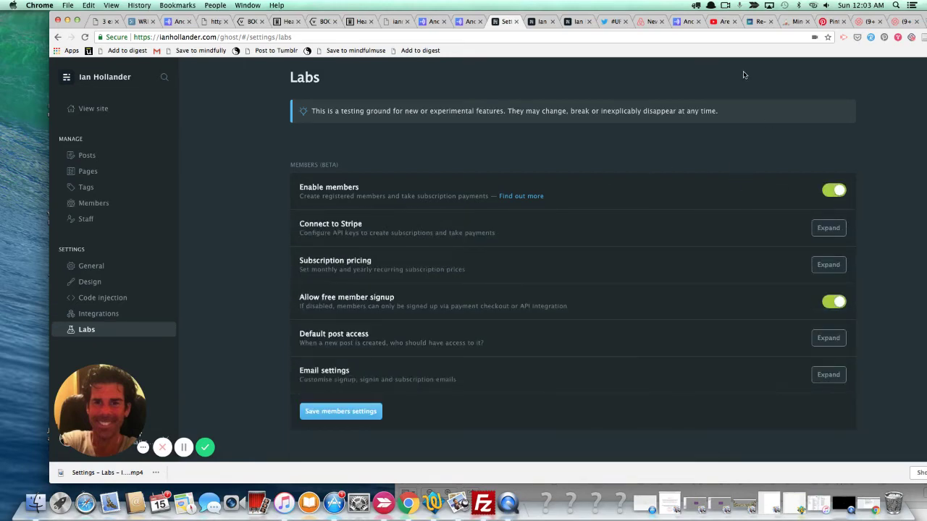
pyautogui.moveTo(733, 19); pyautogui.dragTo(696, 5)
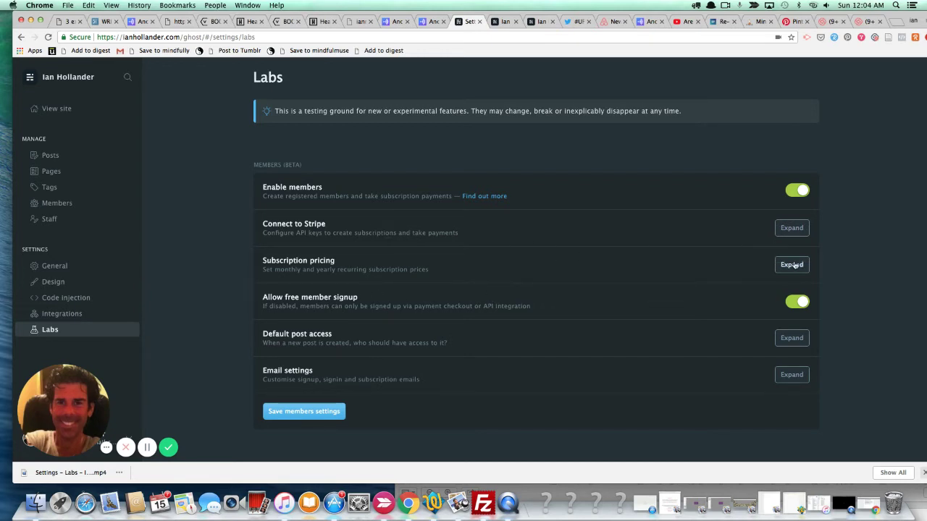
# Step: Save members settings with monthly price 50, yearly 499, and Public default post access
pyautogui.click(793, 266)
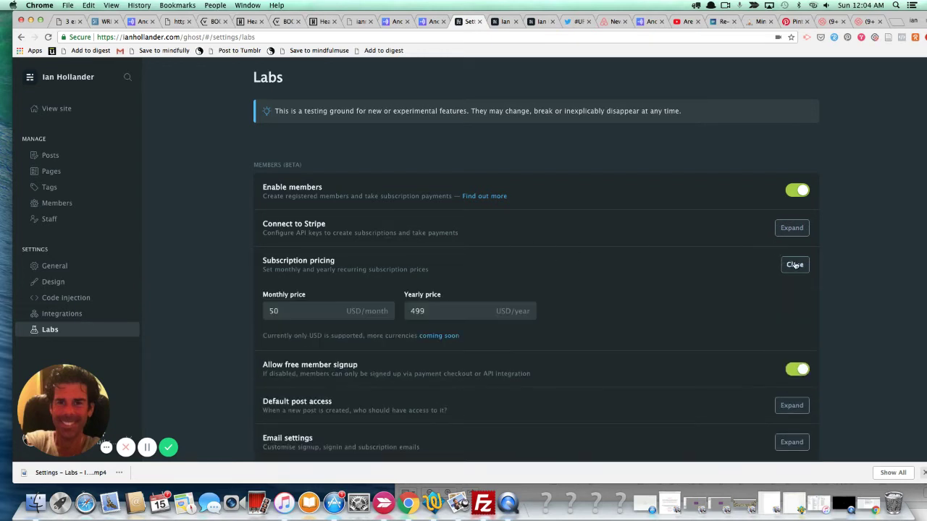
pyautogui.click(287, 311)
pyautogui.scroll(-5, 862, 282)
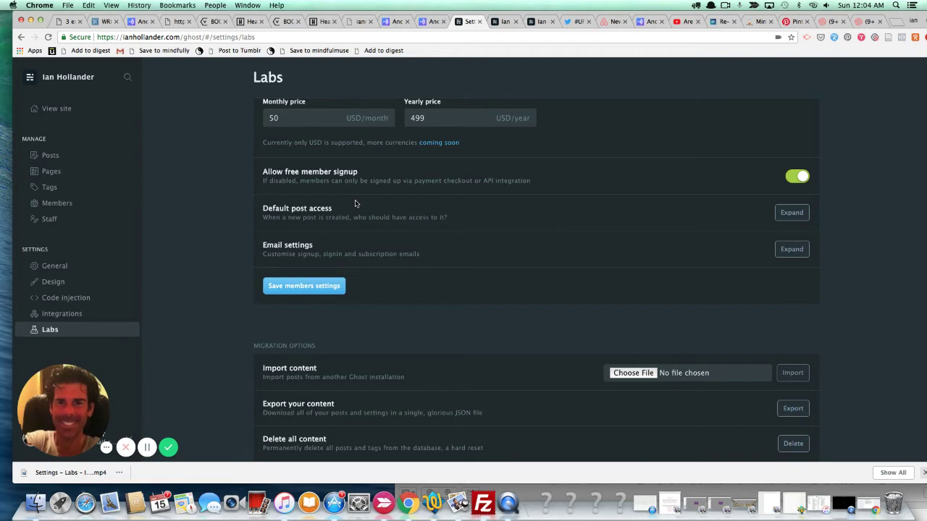
pyautogui.click(785, 216)
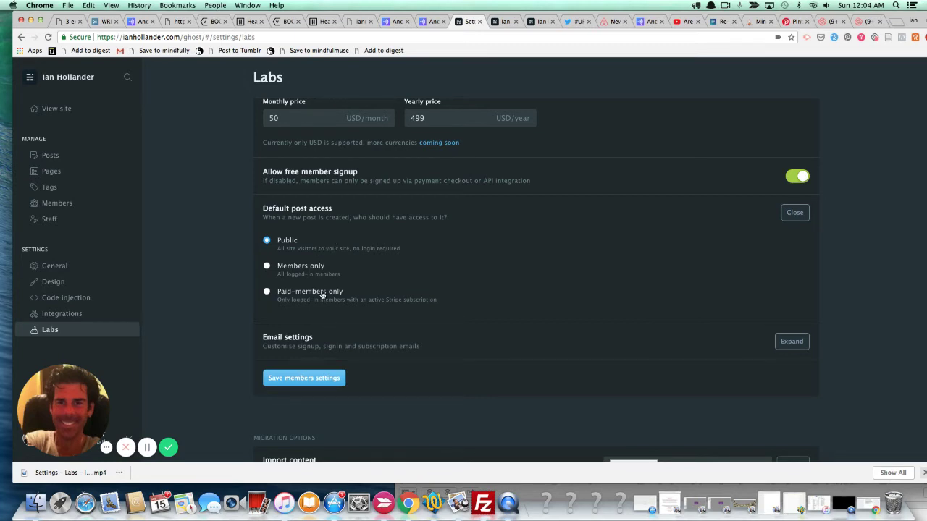
pyautogui.click(331, 378)
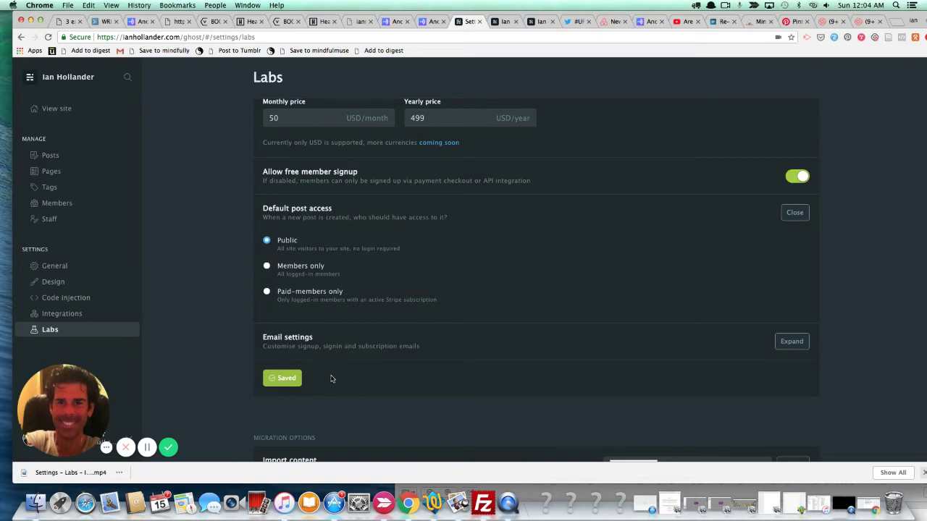
# Step: Set the Published Author post's access to Members only in its settings
pyautogui.click(75, 155)
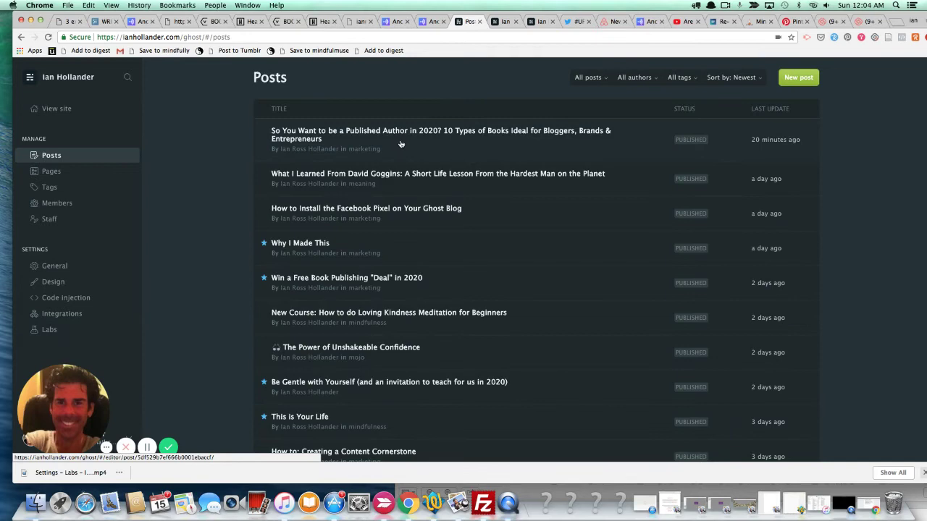
pyautogui.click(454, 131)
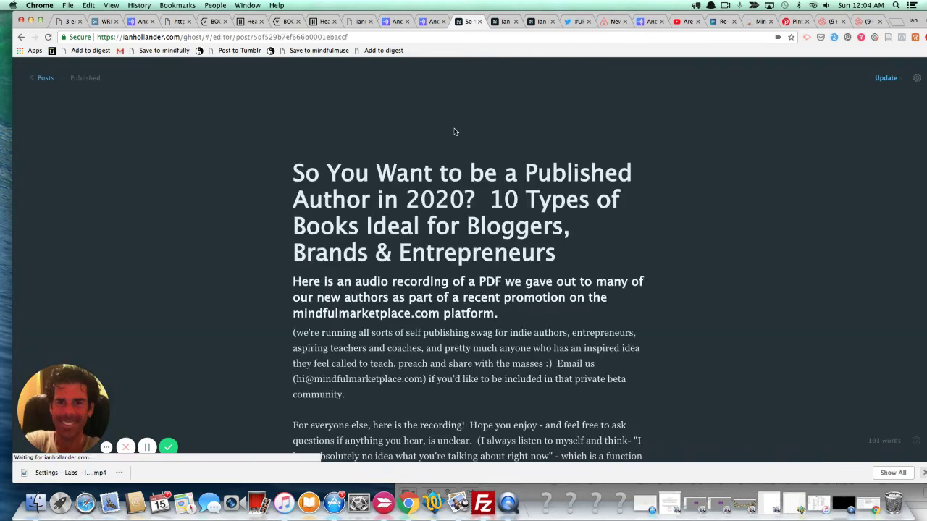
pyautogui.moveTo(729, 15); pyautogui.dragTo(693, 15)
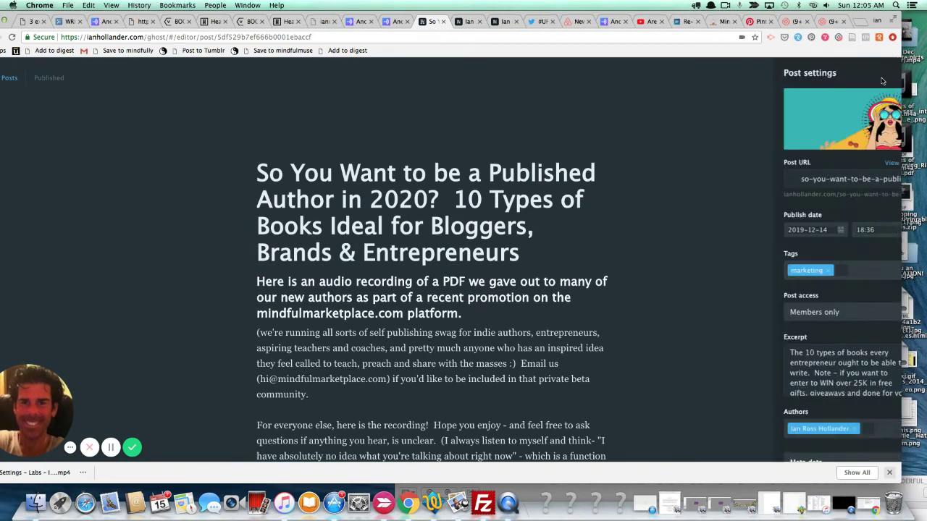
pyautogui.scroll(-2, 896, 109)
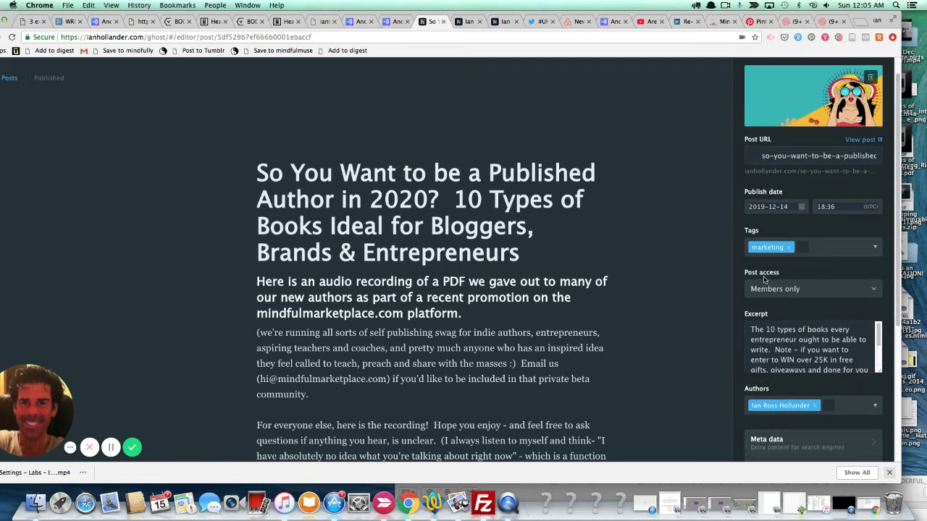
pyautogui.click(806, 289)
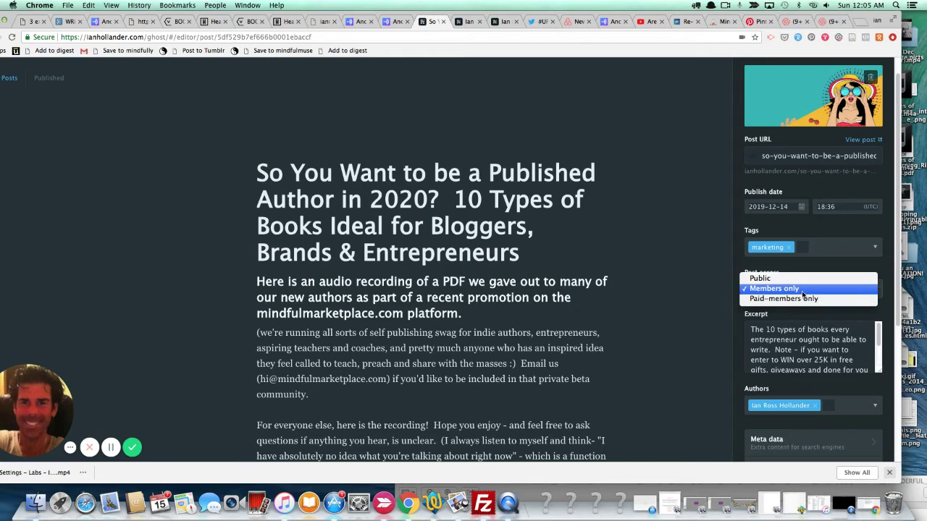
pyautogui.click(802, 289)
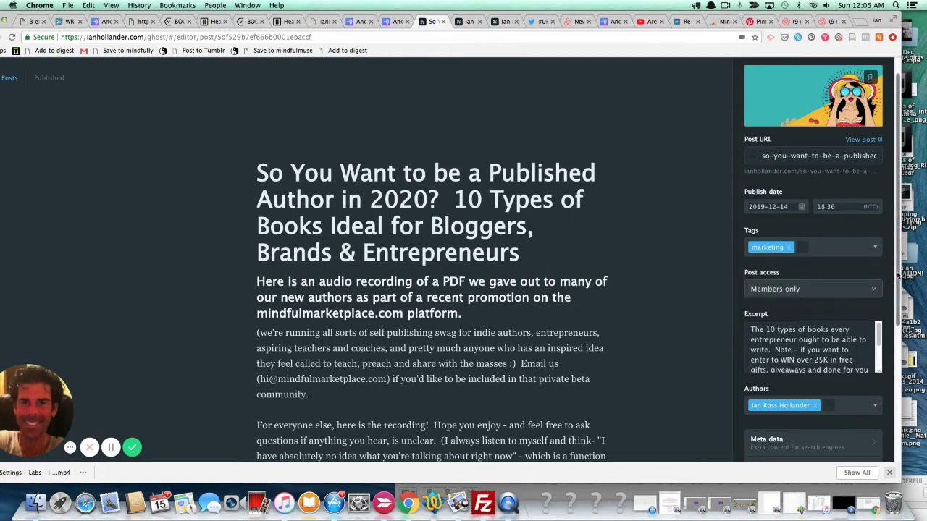
pyautogui.scroll(-5, 887, 362)
pyautogui.scroll(10, 887, 362)
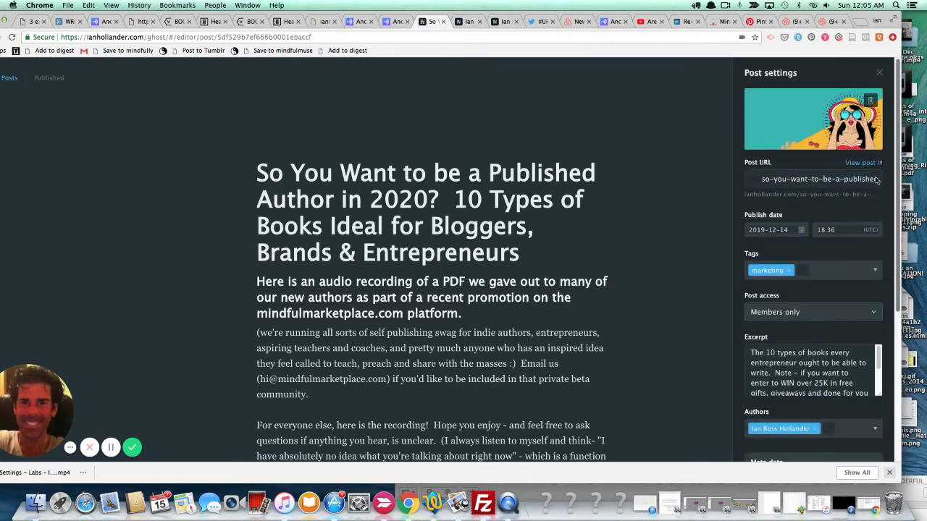
# Step: Close the settings panel and save the post with Update
pyautogui.click(881, 74)
pyautogui.click(851, 79)
pyautogui.click(839, 195)
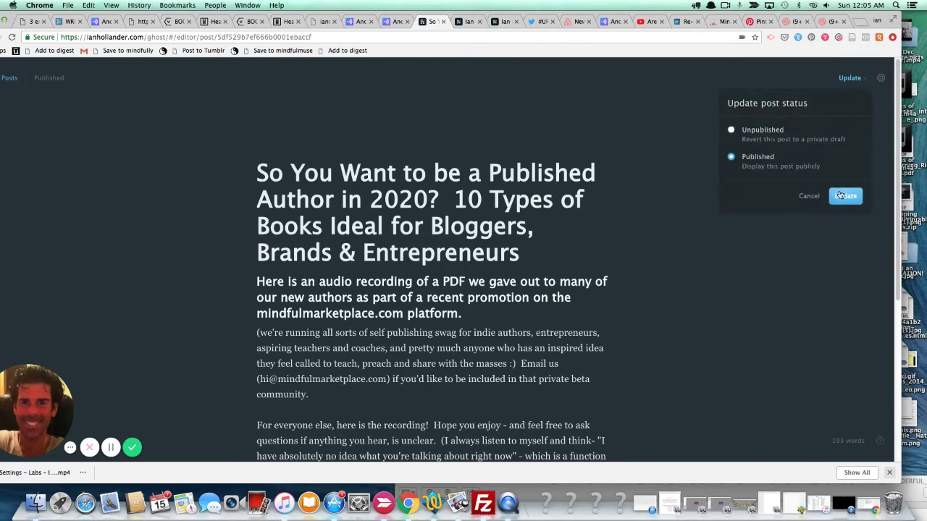
pyautogui.moveTo(664, 13); pyautogui.dragTo(760, 6)
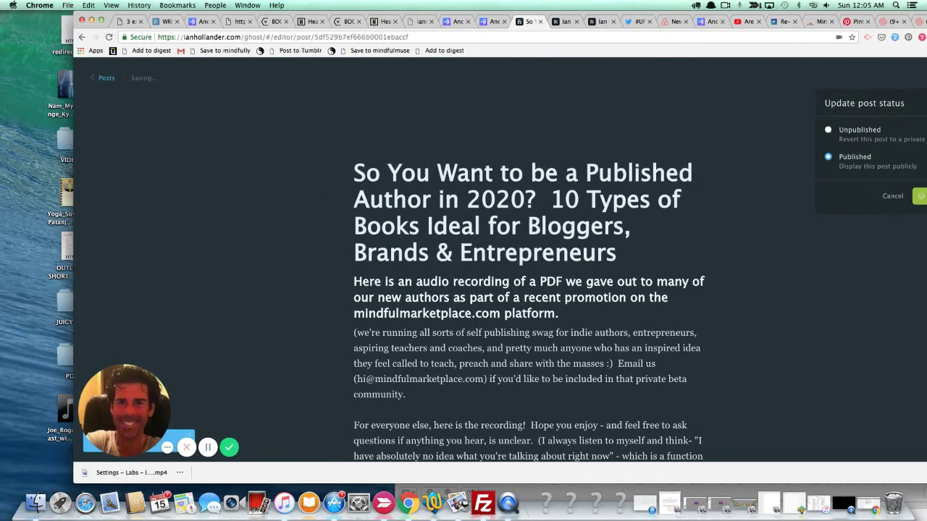
pyautogui.moveTo(163, 443)
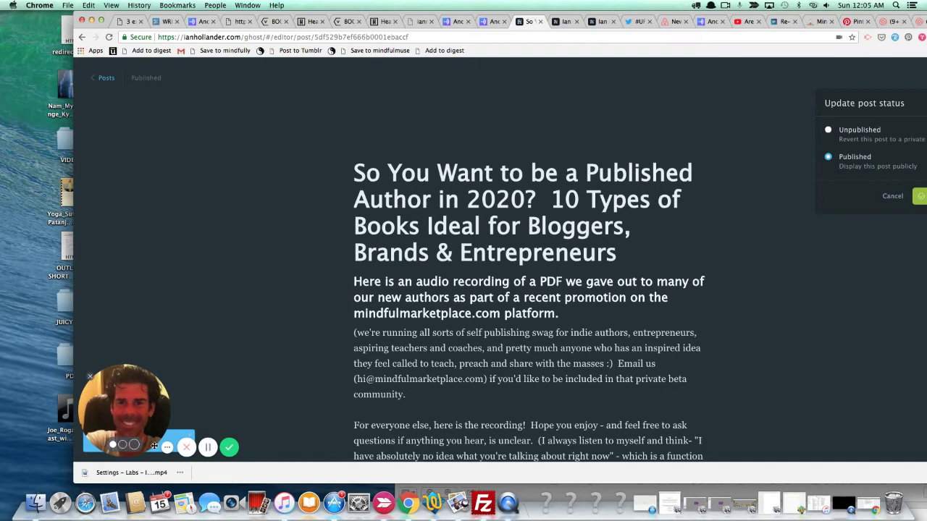
# Step: Trim the address to the bare domain and scroll the live home page to the post cards
pyautogui.click(89, 377)
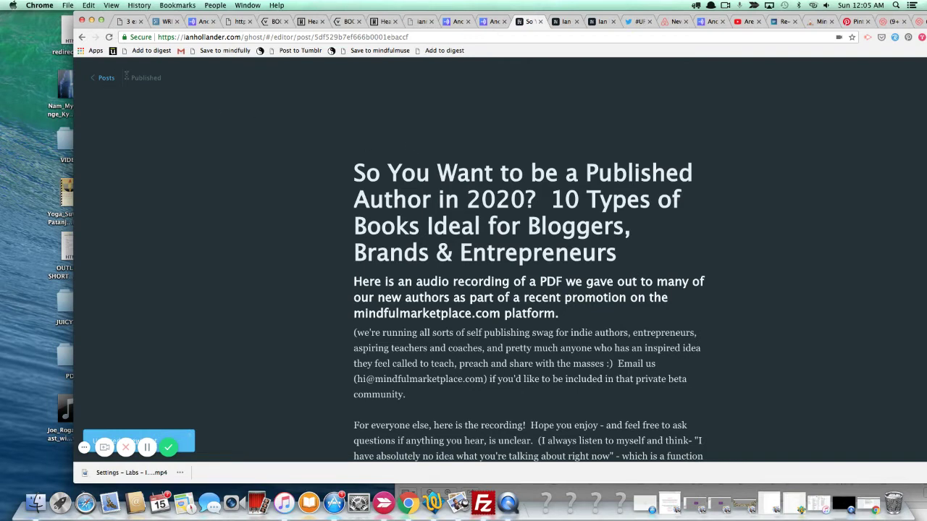
pyautogui.click(268, 37)
pyautogui.moveTo(262, 37); pyautogui.dragTo(409, 37)
pyautogui.press('BackSpace')
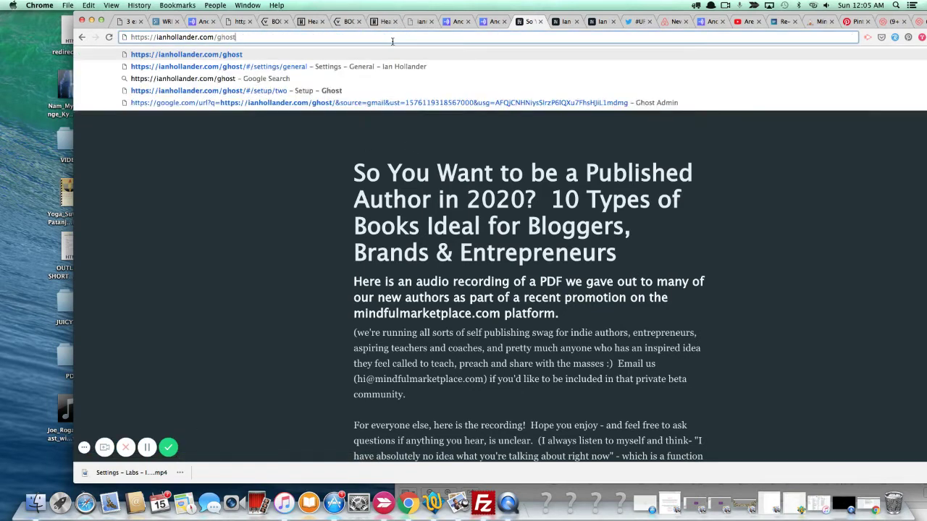
pyautogui.press('BackSpace')
pyautogui.press('BackSpace')
pyautogui.press('BackSpace')
pyautogui.press('BackSpace')
pyautogui.press('BackSpace')
pyautogui.press('BackSpace')
pyautogui.press('Return')
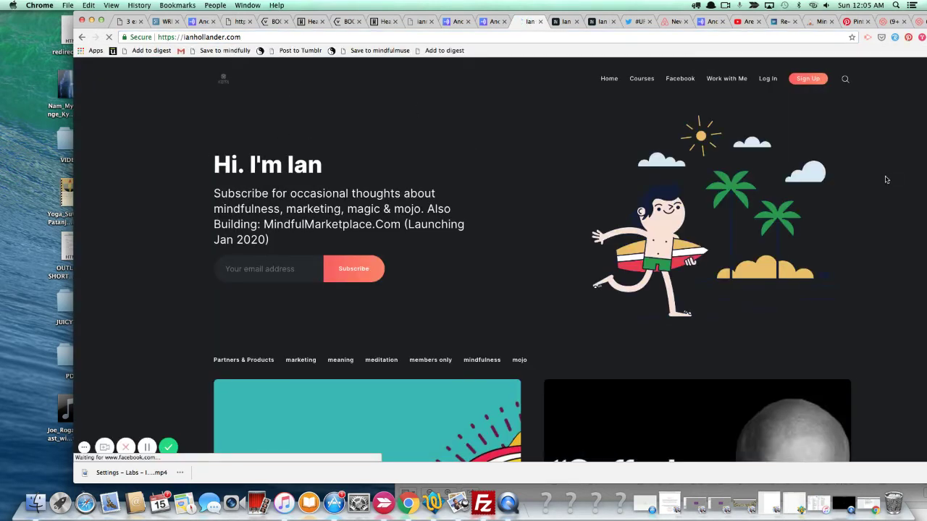
pyautogui.scroll(-5, 885, 180)
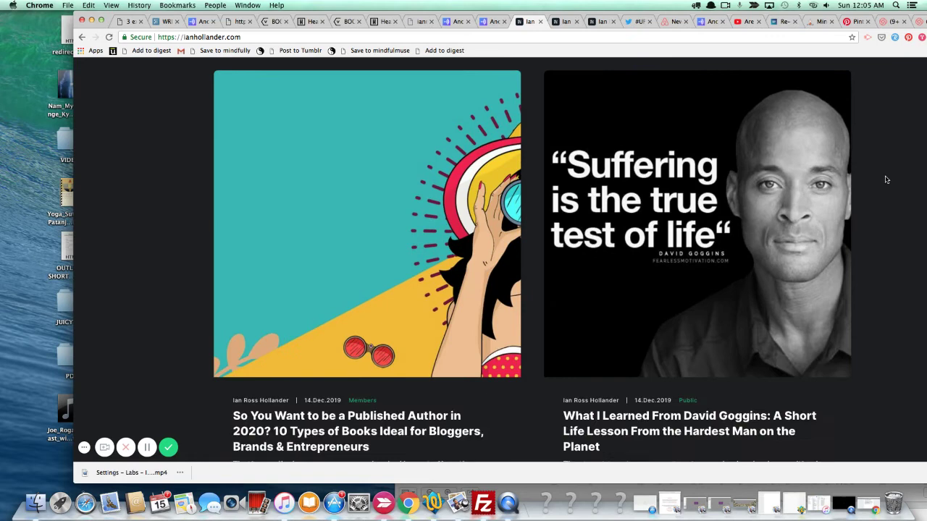
pyautogui.scroll(-2, 885, 179)
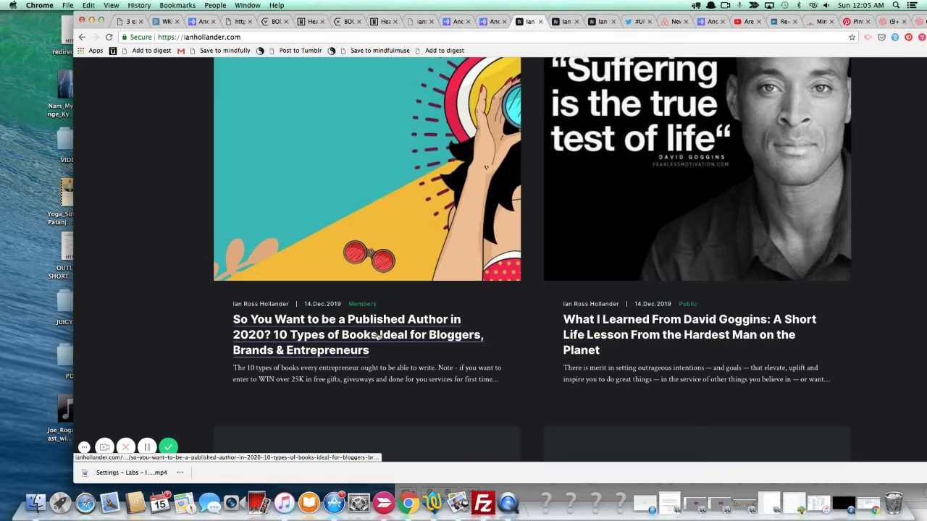
# Step: Open the Published Author post live, find its subscribers-only notice, and choose Subscribe Now
pyautogui.click(420, 230)
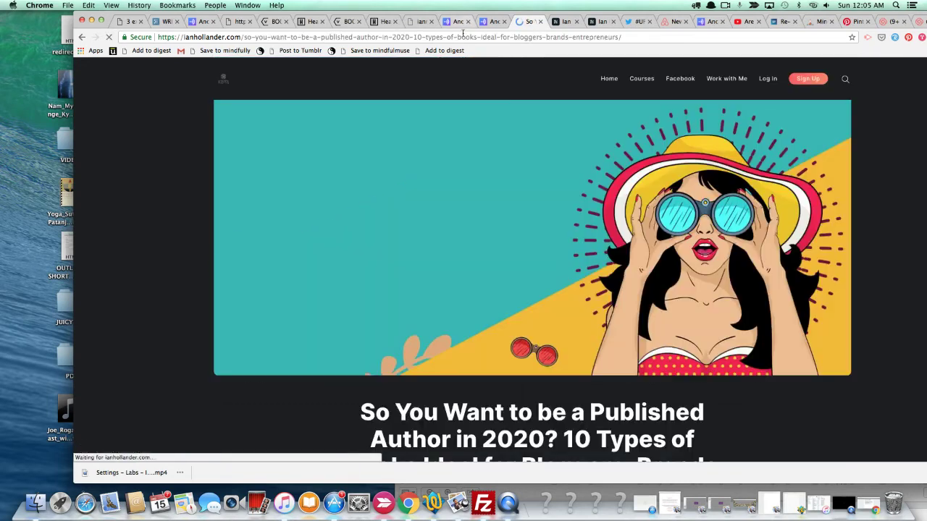
pyautogui.moveTo(470, 16); pyautogui.dragTo(427, 16)
pyautogui.scroll(-2, 724, 216)
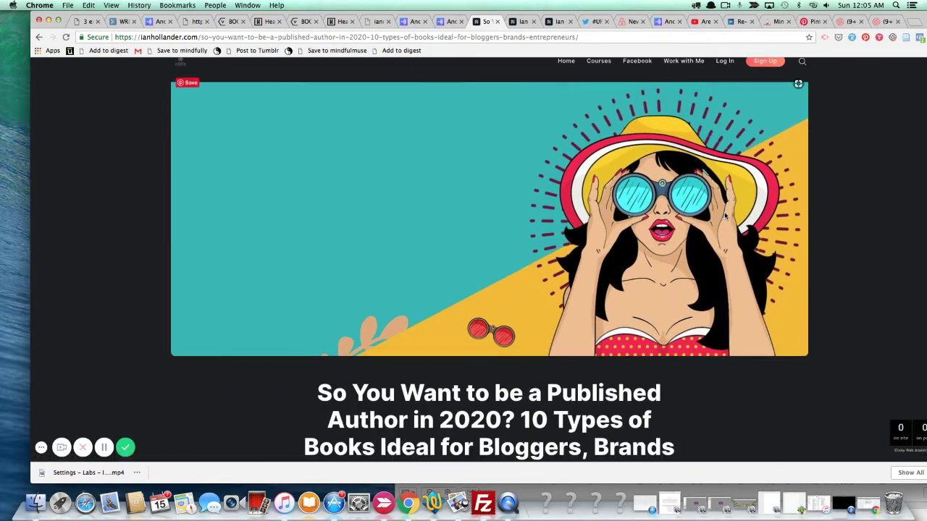
pyautogui.scroll(-8, 724, 212)
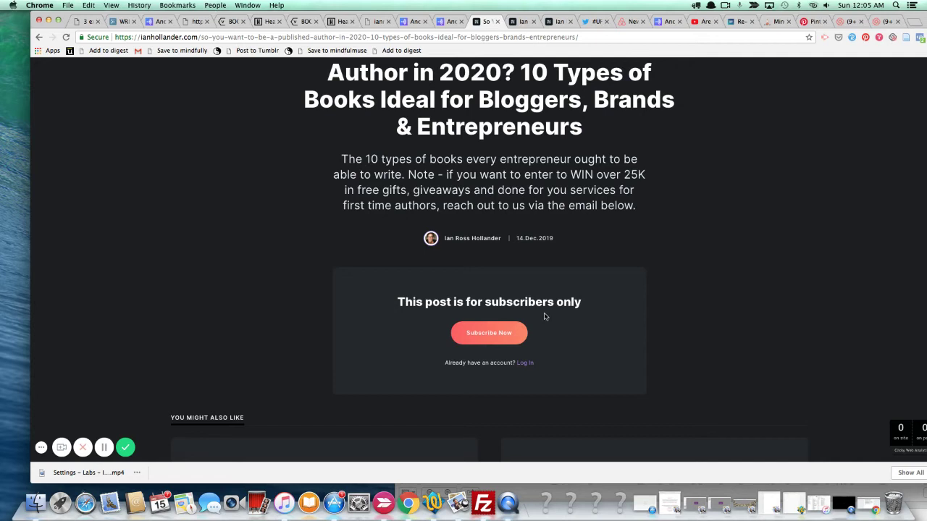
pyautogui.click(489, 333)
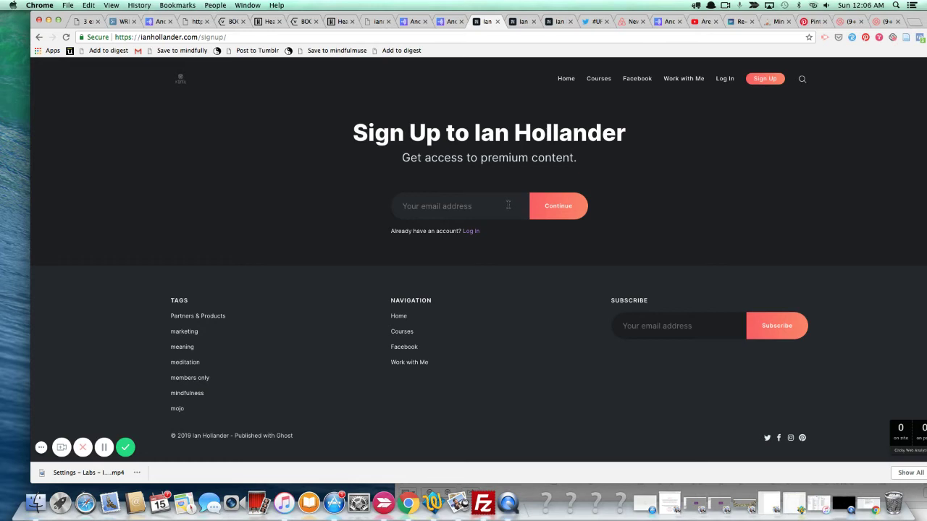
# Step: Switch between the member Log In and Sign Up pages, ending on Sign Up
pyautogui.click(472, 232)
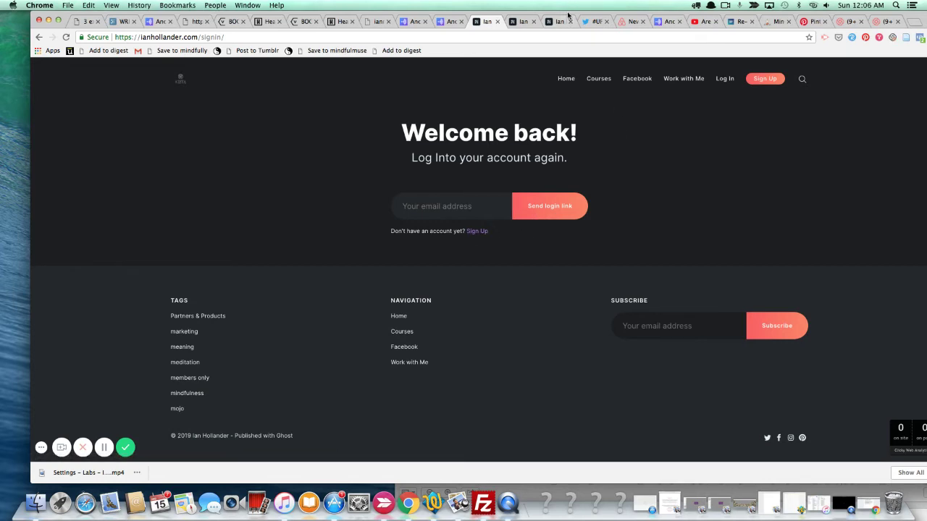
pyautogui.moveTo(568, 14); pyautogui.dragTo(594, 15)
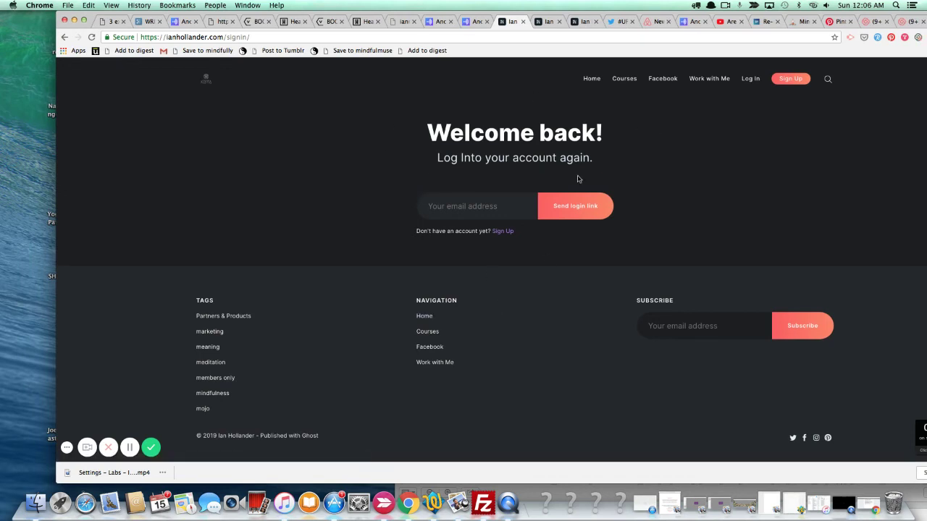
pyautogui.click(795, 81)
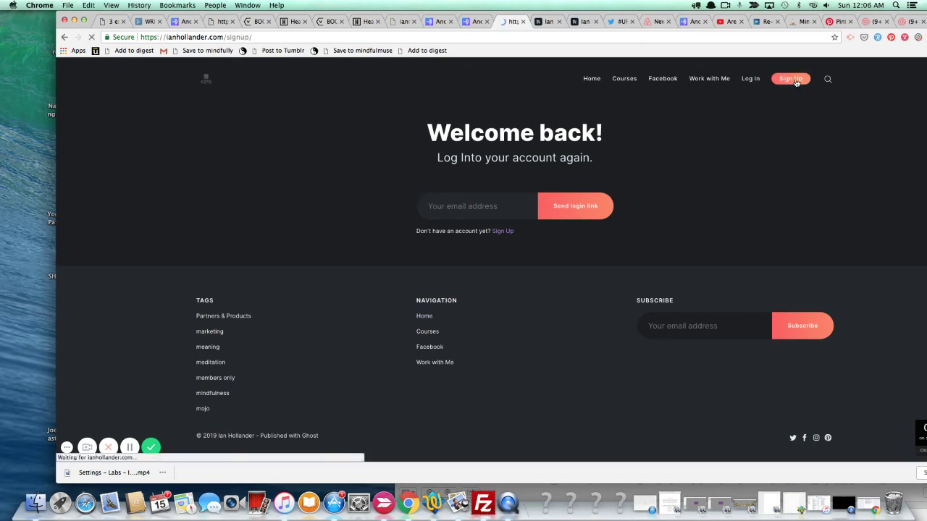
pyautogui.click(755, 80)
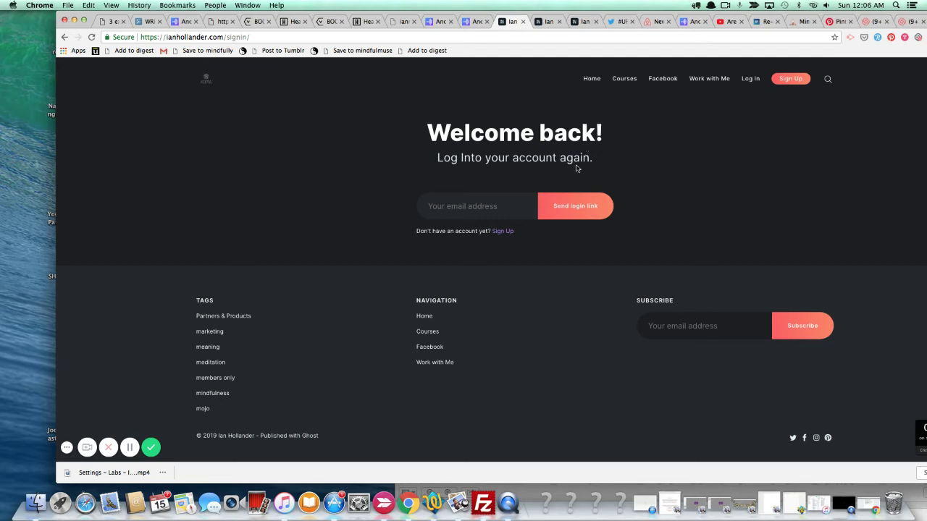
pyautogui.click(497, 232)
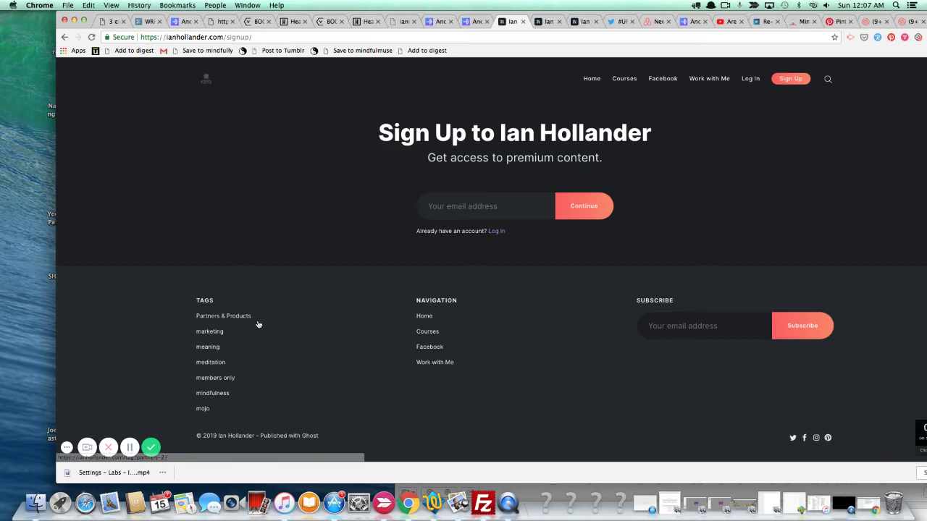
# Step: Open the gated Facebook Pixel post via the marketing tag, then 'The Power of Unshakeable Confidence'
pyautogui.click(212, 332)
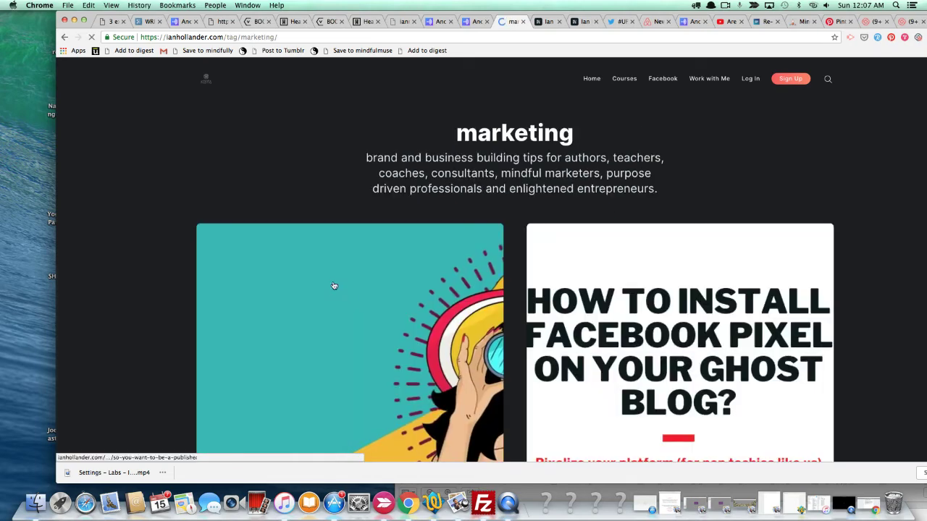
pyautogui.scroll(-5, 831, 184)
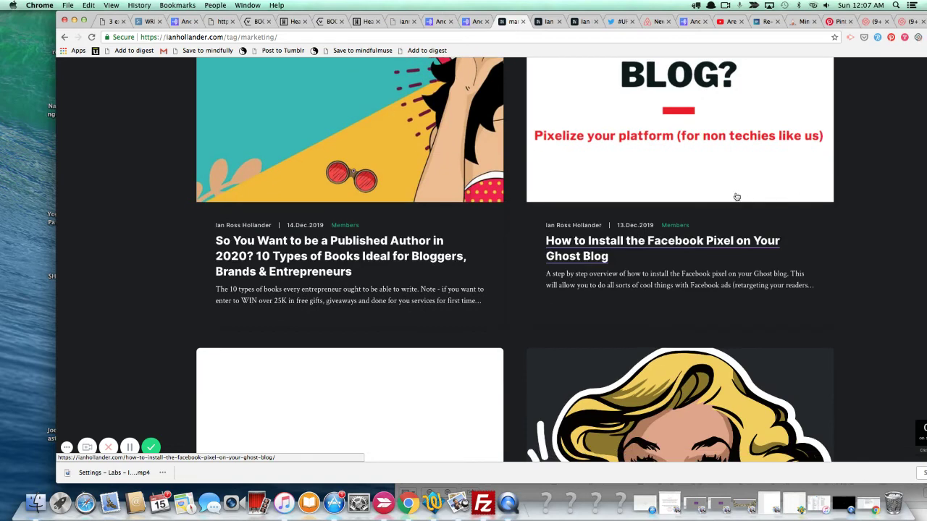
pyautogui.click(697, 245)
pyautogui.scroll(-5, 696, 246)
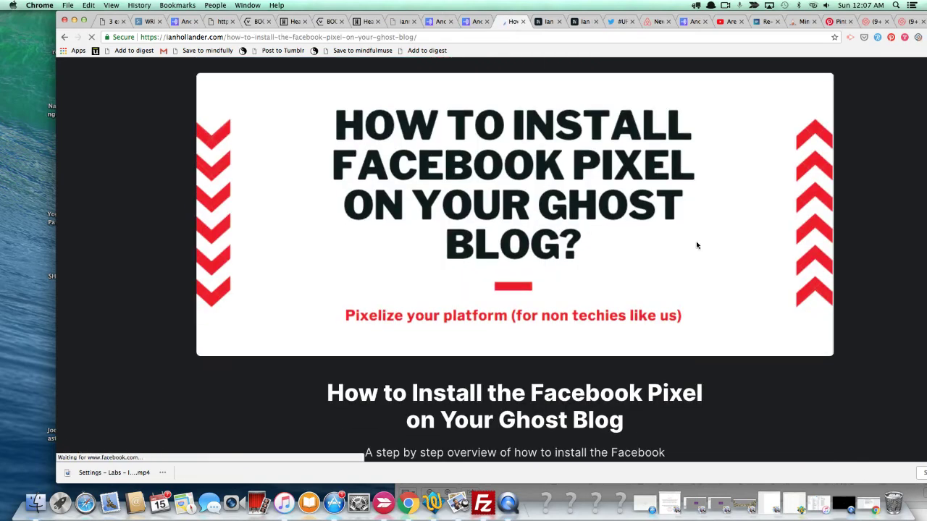
pyautogui.scroll(-4, 697, 242)
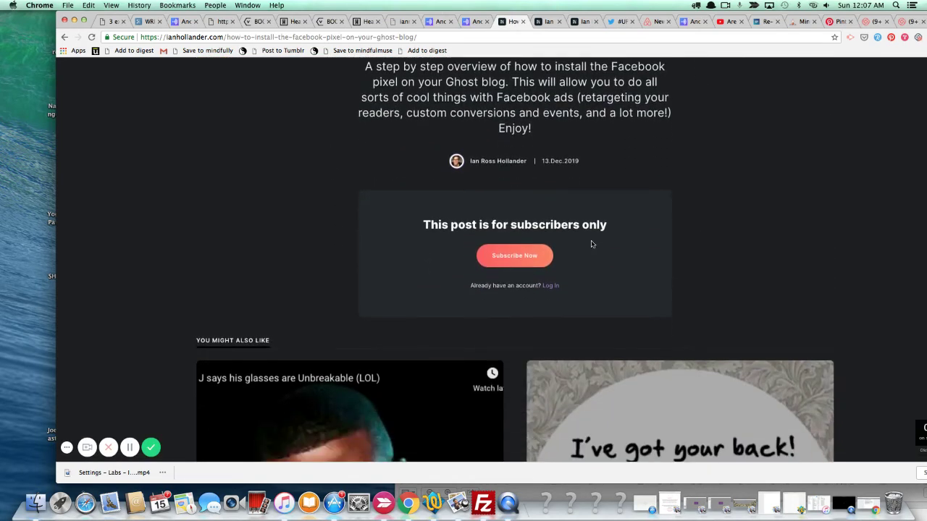
pyautogui.scroll(-5, 528, 300)
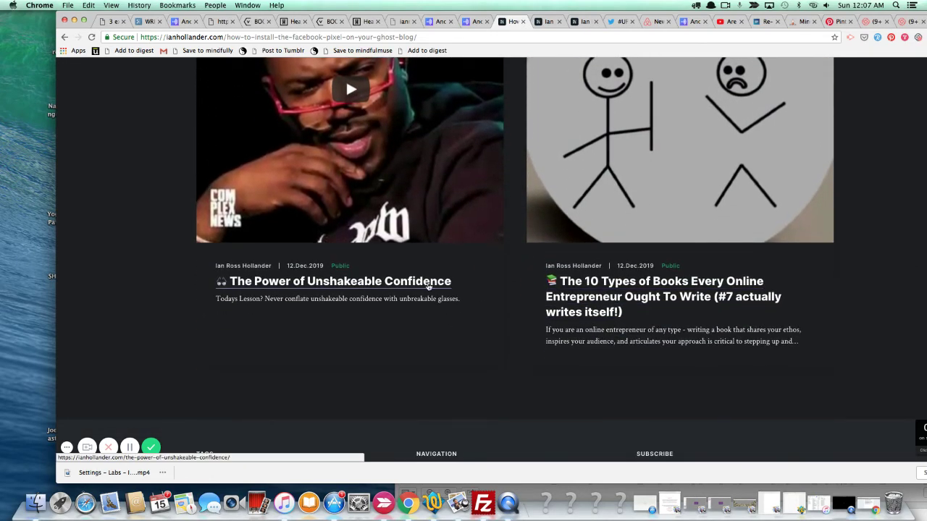
pyautogui.click(428, 287)
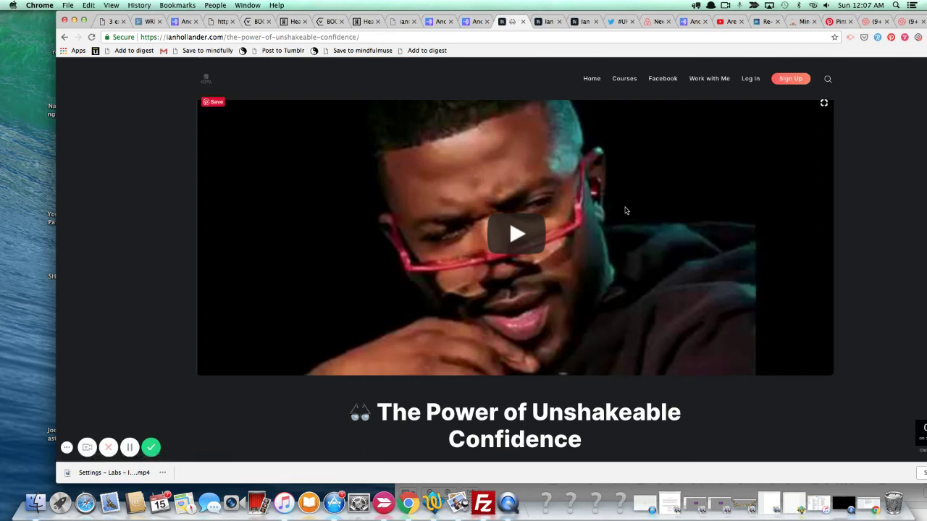
# Step: Scroll the article past its tags, share buttons and Load Comments to the newsletter box
pyautogui.scroll(-5, 634, 204)
pyautogui.scroll(-13, 590, 332)
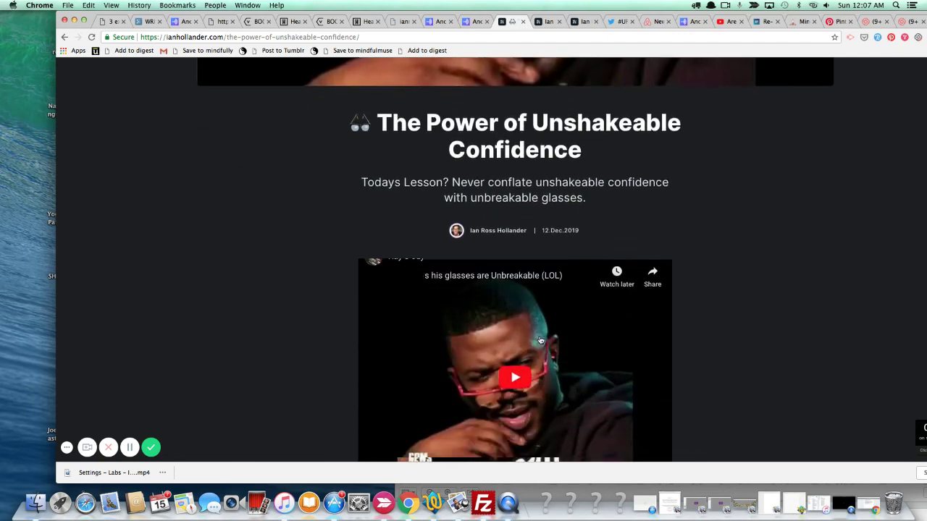
pyautogui.scroll(-3, 383, 351)
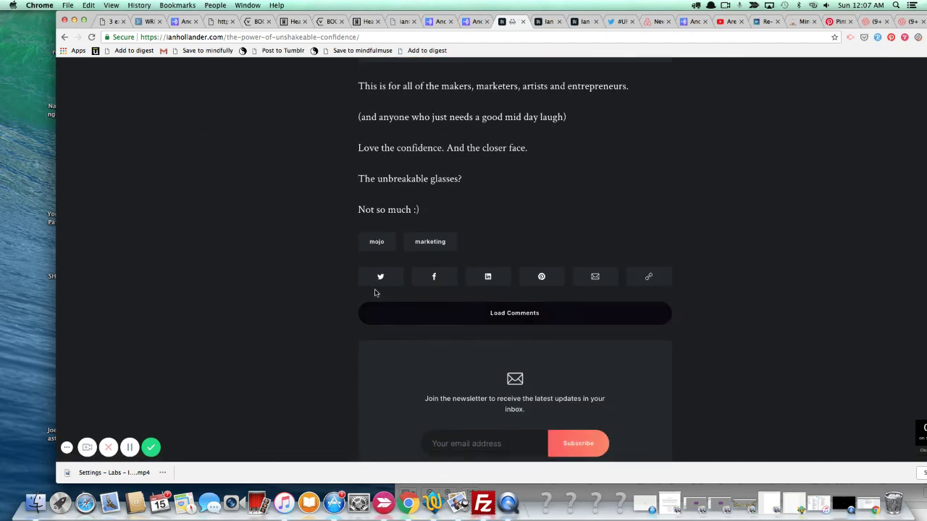
pyautogui.scroll(-4, 408, 313)
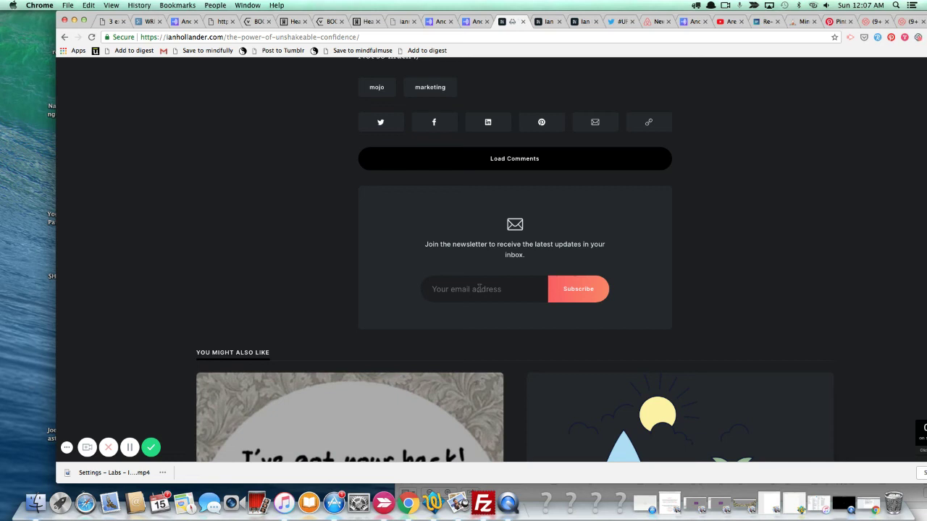
# Step: Subscribe the autofilled saved email address to the newsletter
pyautogui.click(480, 289)
pyautogui.click(476, 310)
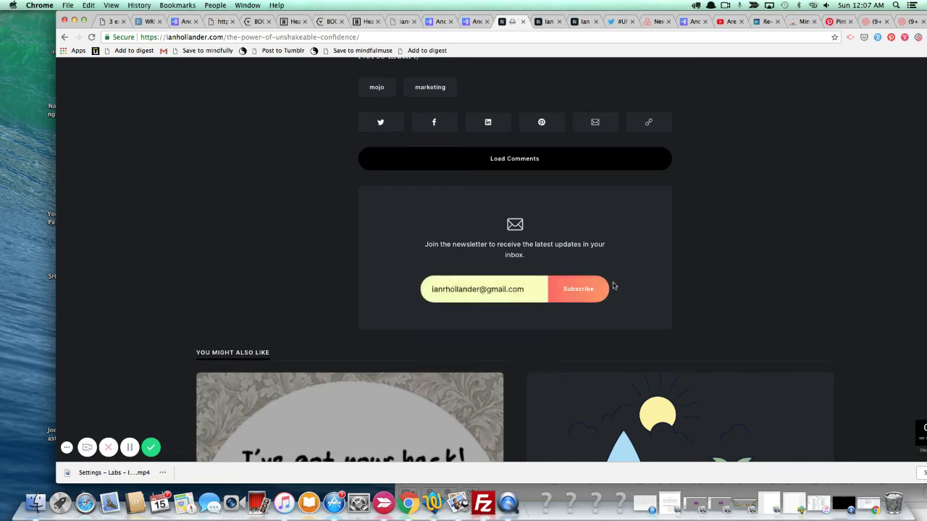
pyautogui.click(584, 295)
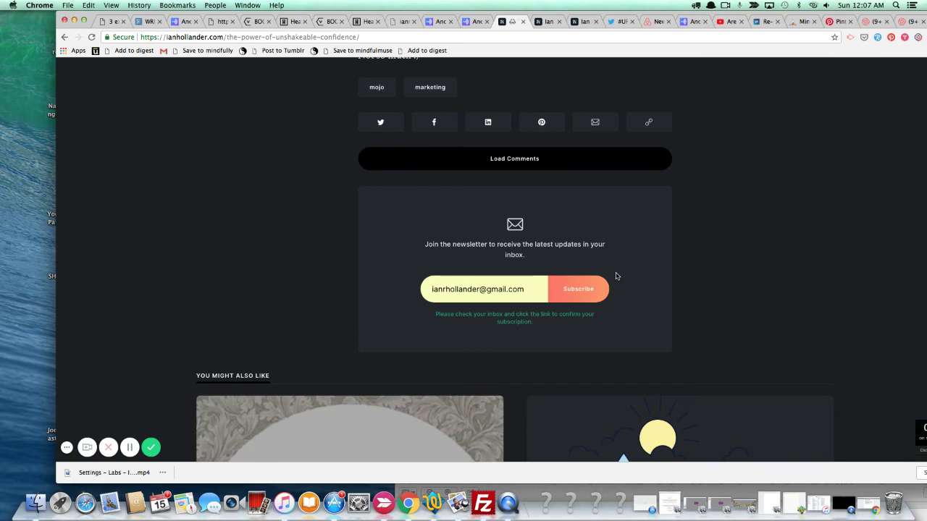
pyautogui.scroll(7, 616, 276)
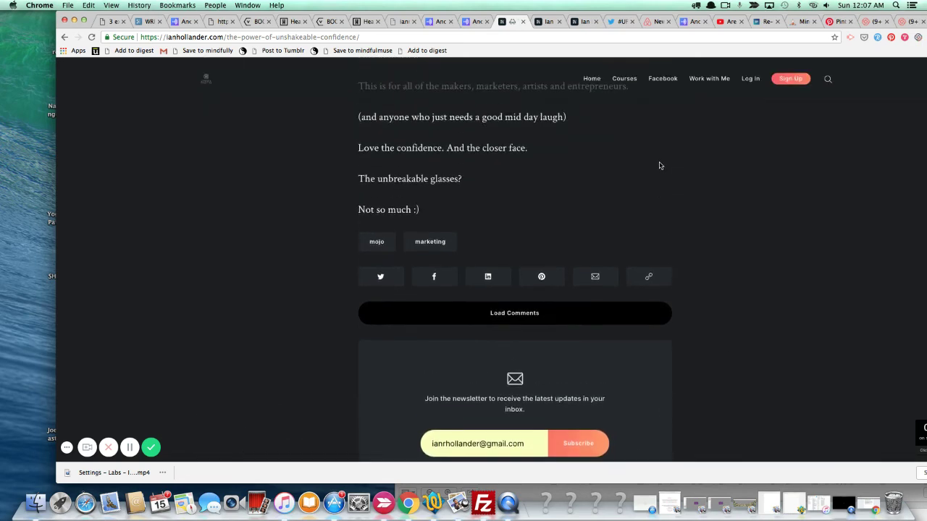
pyautogui.scroll(9, 660, 166)
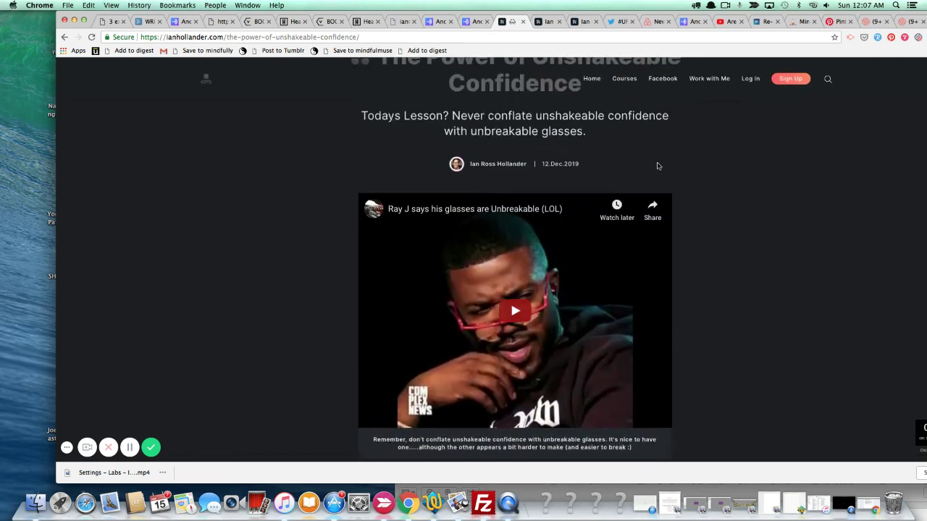
pyautogui.scroll(6, 601, 184)
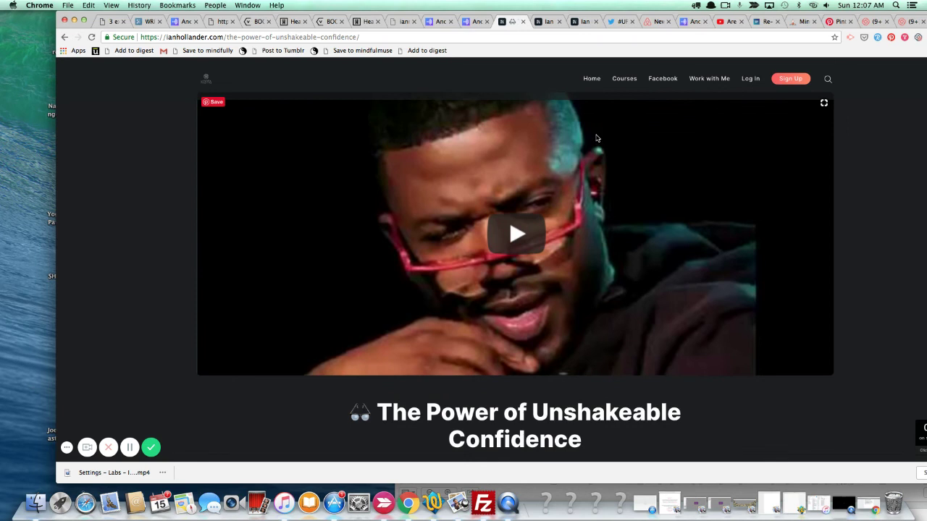